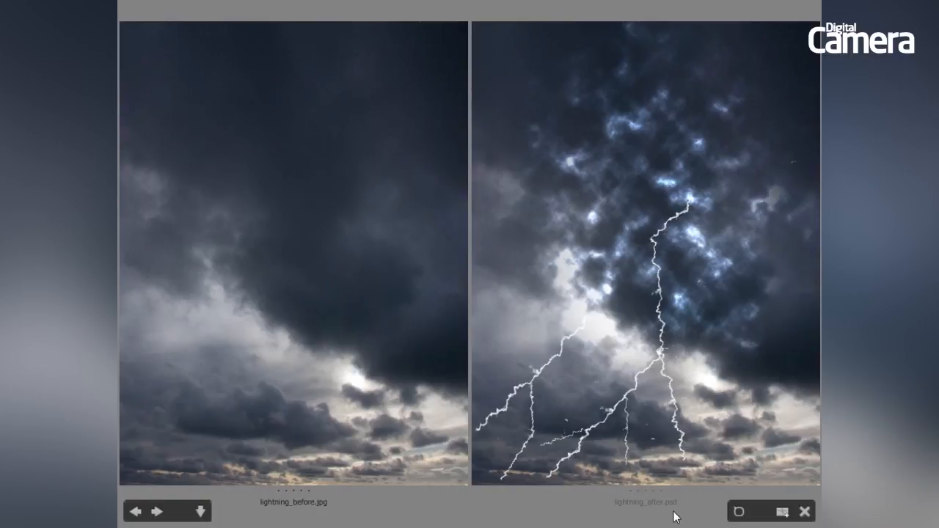
Leave the before-and-after comparison and open lightning_before.jpg in Photoshop.
key("Escape")
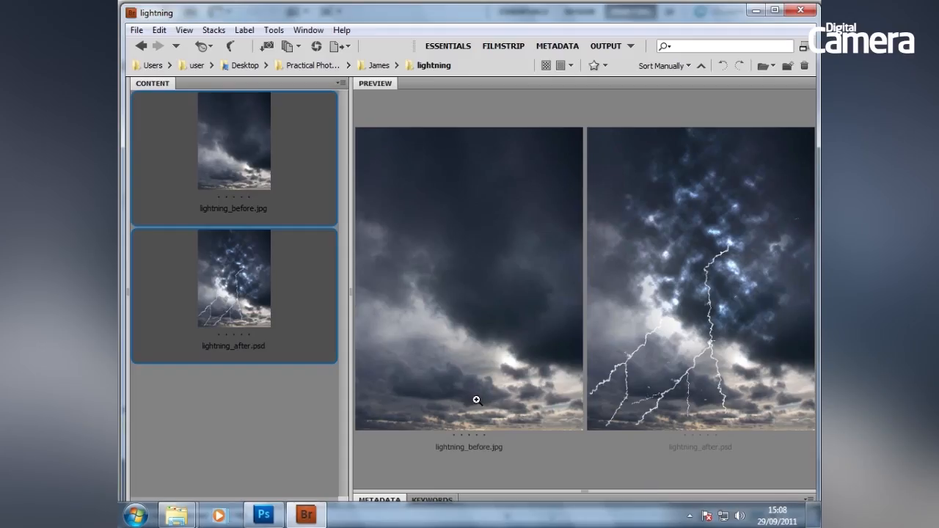
left_click(231, 185)
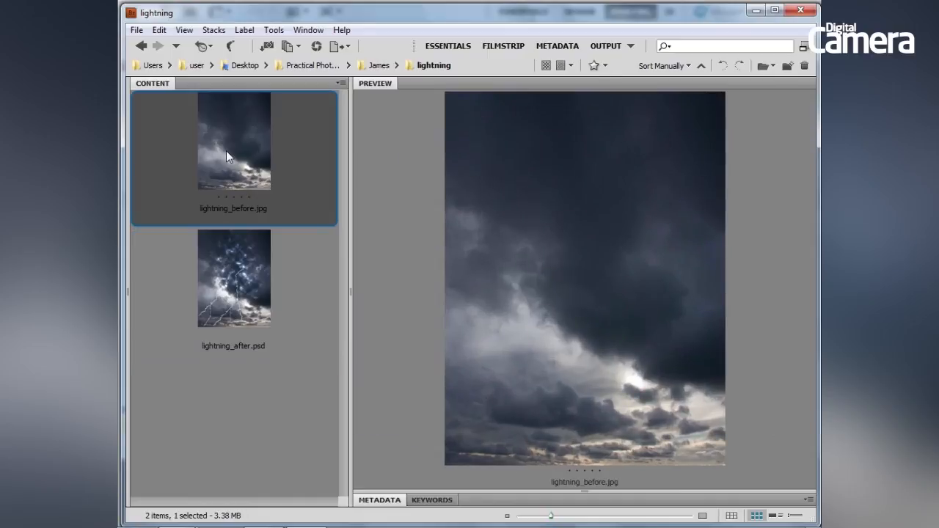
double_click(226, 150)
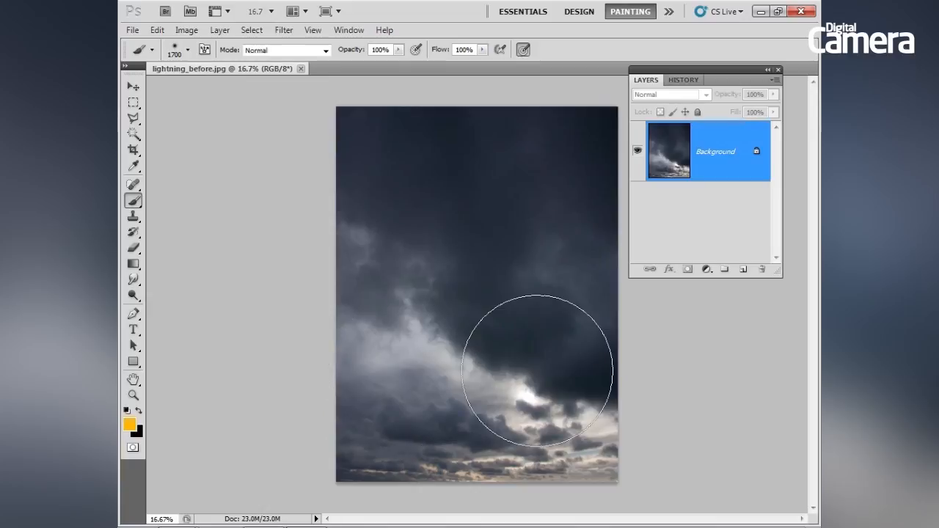
Add a new layer above the background and render Clouds on it using the default black and white colours.
left_click(743, 271)
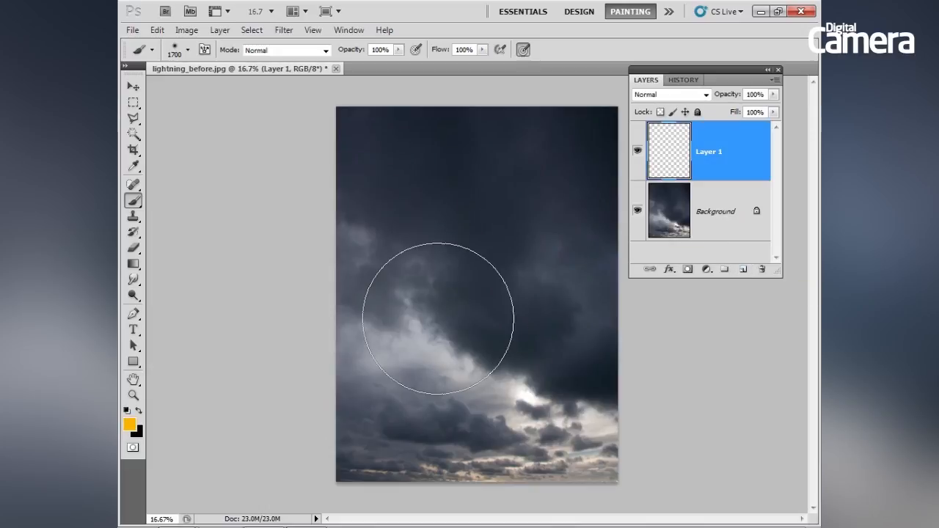
key("d")
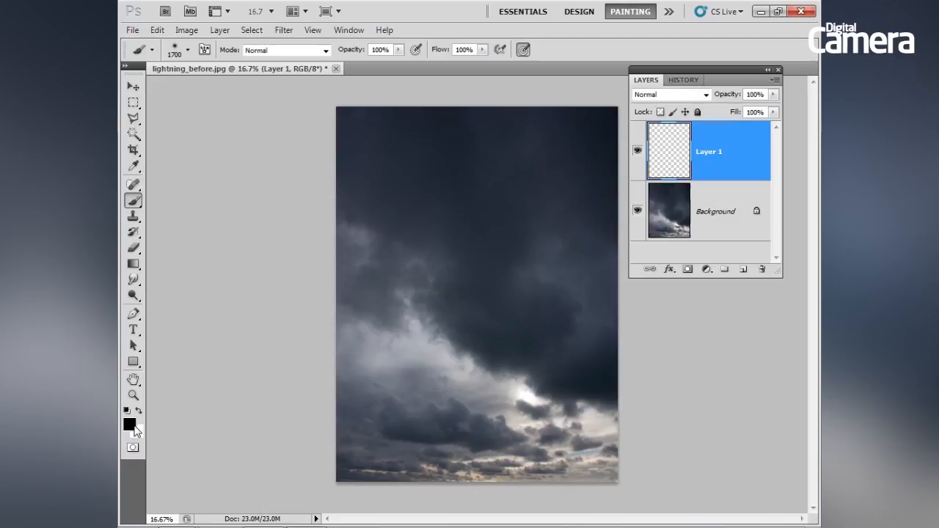
left_click(282, 30)
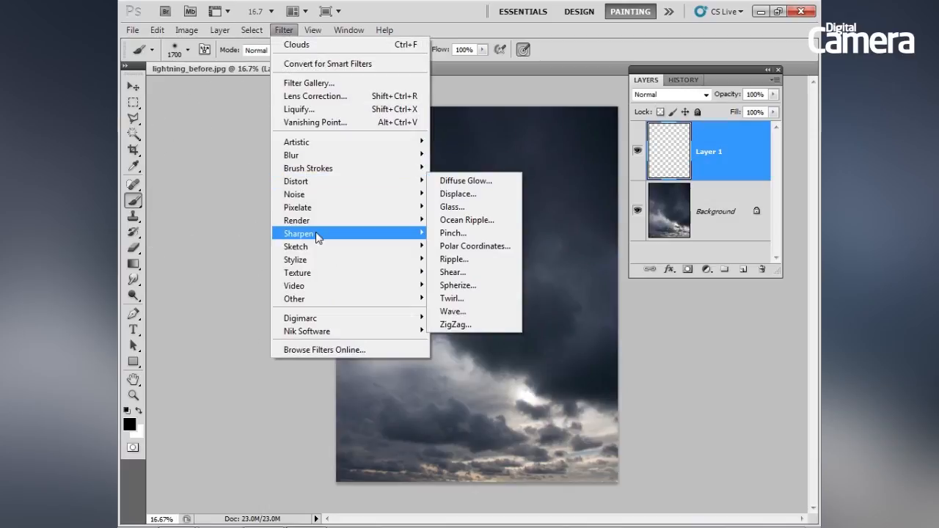
mouse_move(356, 222)
left_click(453, 221)
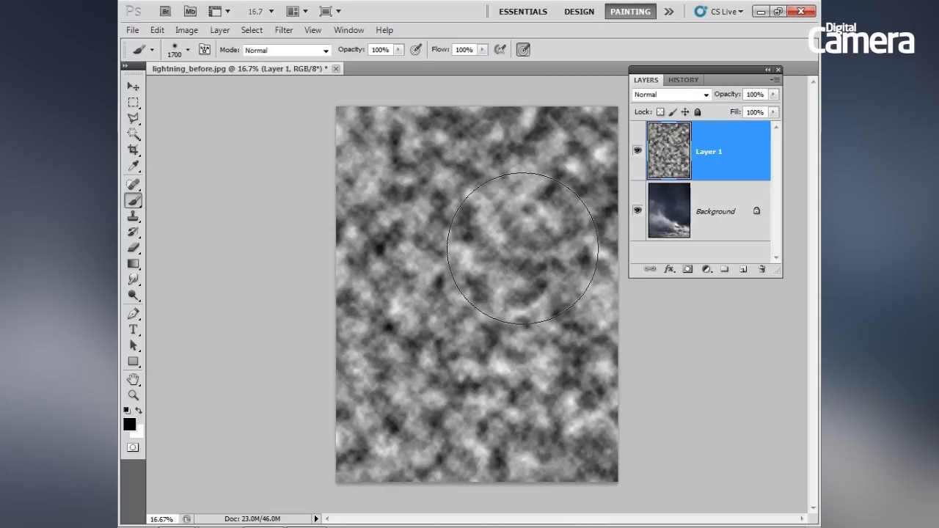
Reapply the Clouds filter to the new layer several times to generate a different cloud pattern.
left_click(282, 29)
mouse_move(322, 39)
mouse_move(288, 29)
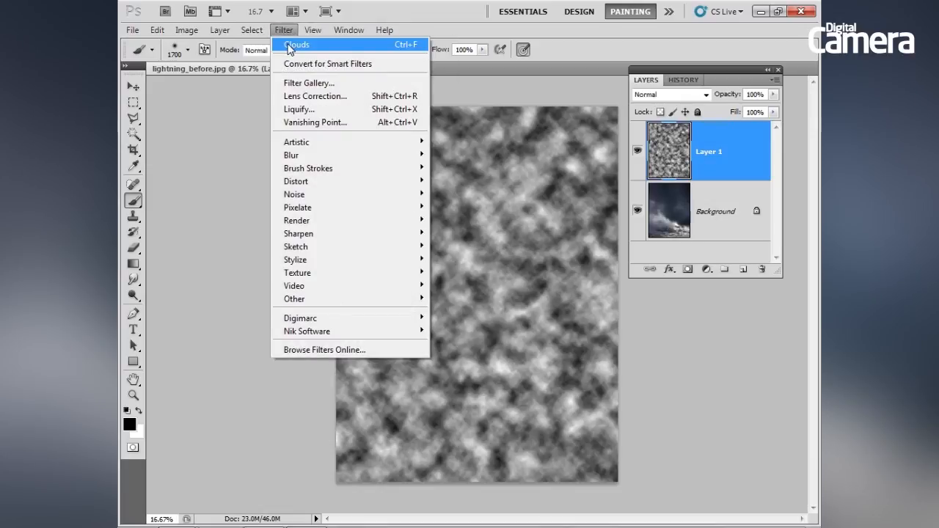
left_click(397, 15)
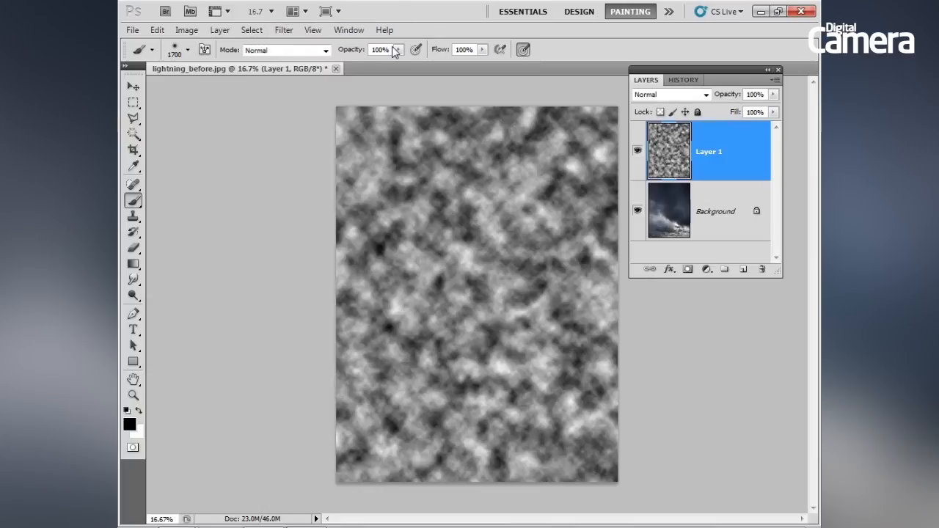
key("ctrl+f")
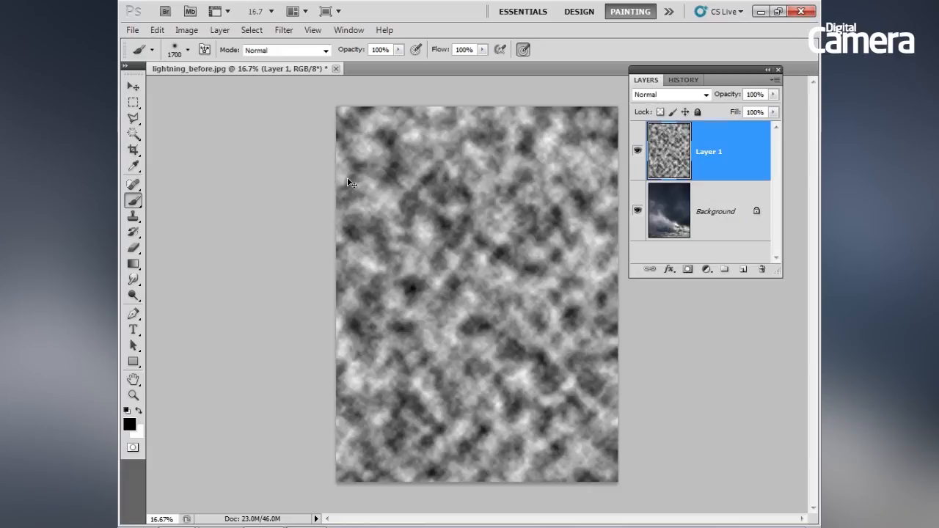
key("ctrl+f")
key("ctrl+f")
key("ctrl+f")
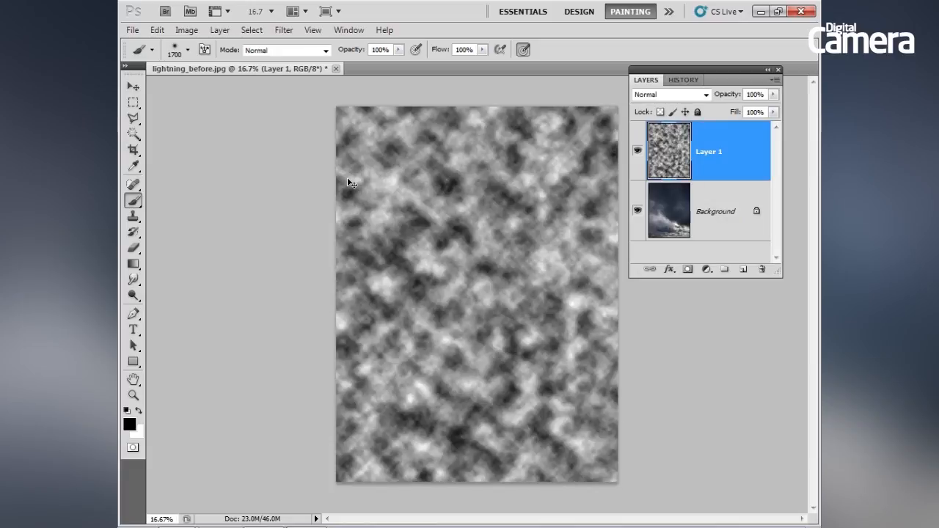
key("ctrl+f")
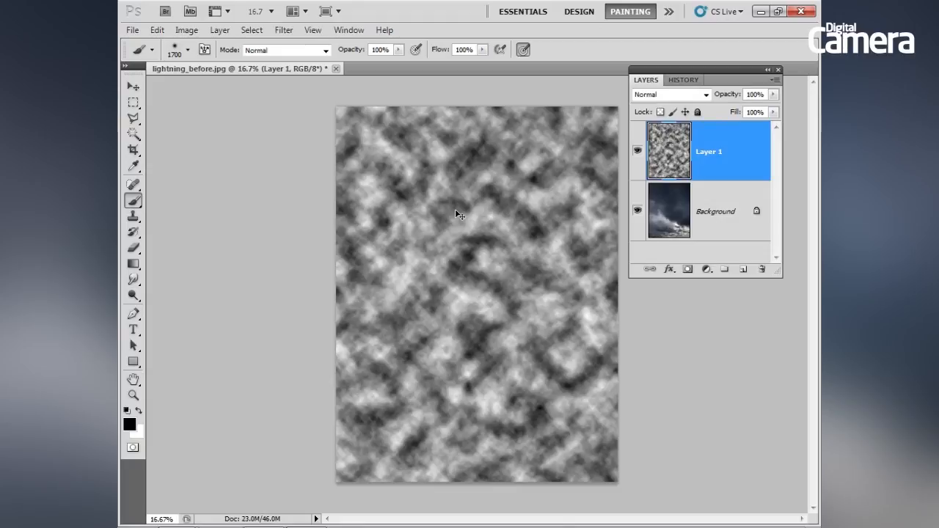
Darken the clouds layer with Levels by raising the black input level to 91.
key("ctrl+l")
left_click_drag(417, 96, 231, 245)
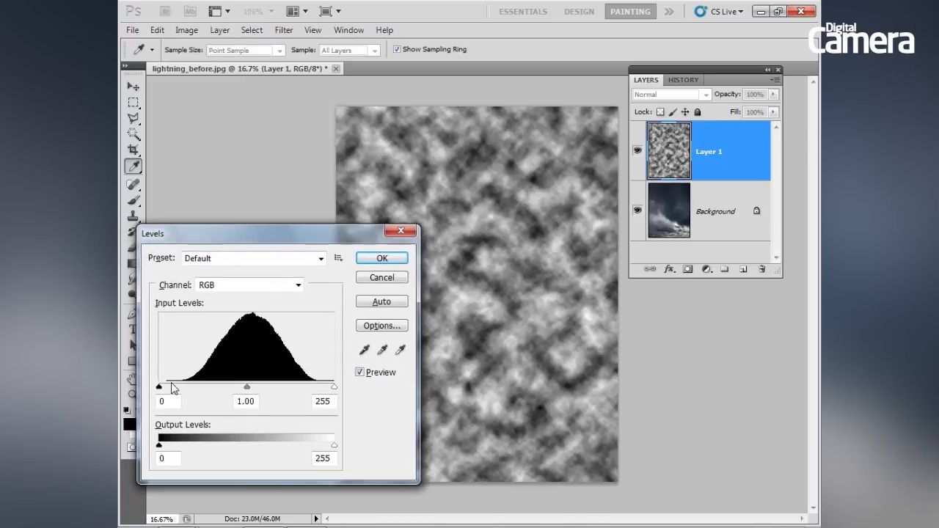
left_click_drag(159, 388, 222, 387)
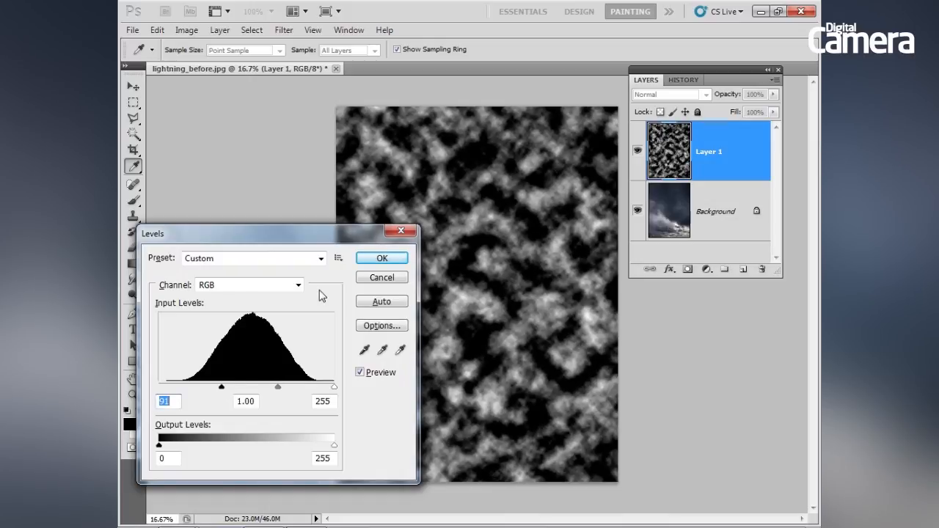
left_click(381, 259)
key("b")
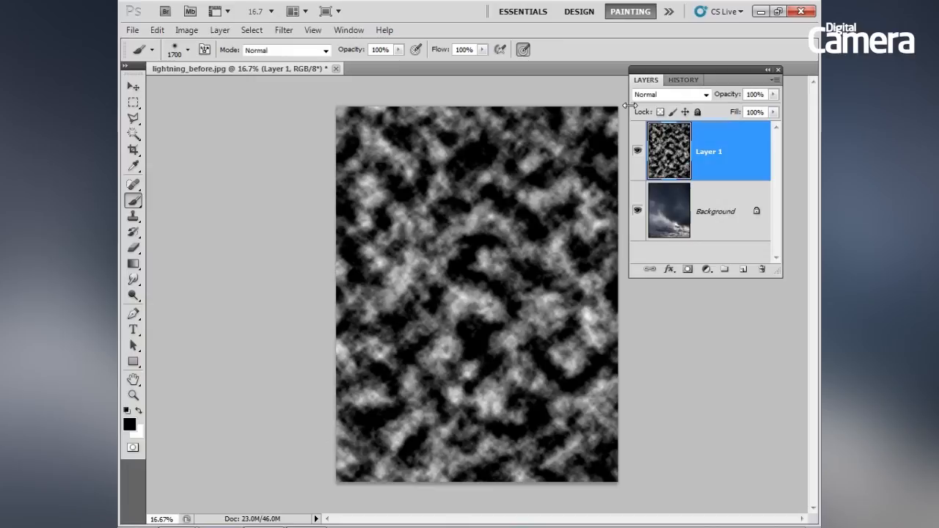
Set the clouds layer's blend mode to Color Dodge and add a white layer mask to it.
left_click(666, 97)
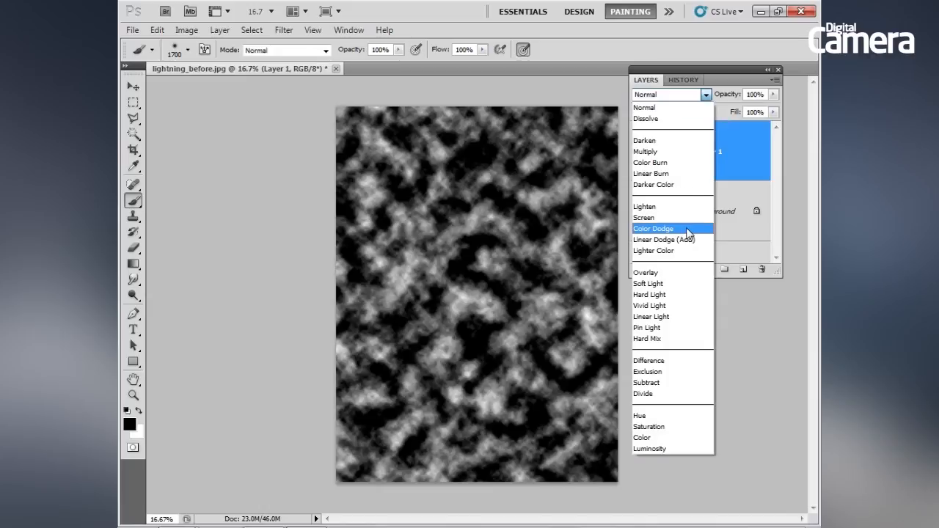
left_click(689, 231)
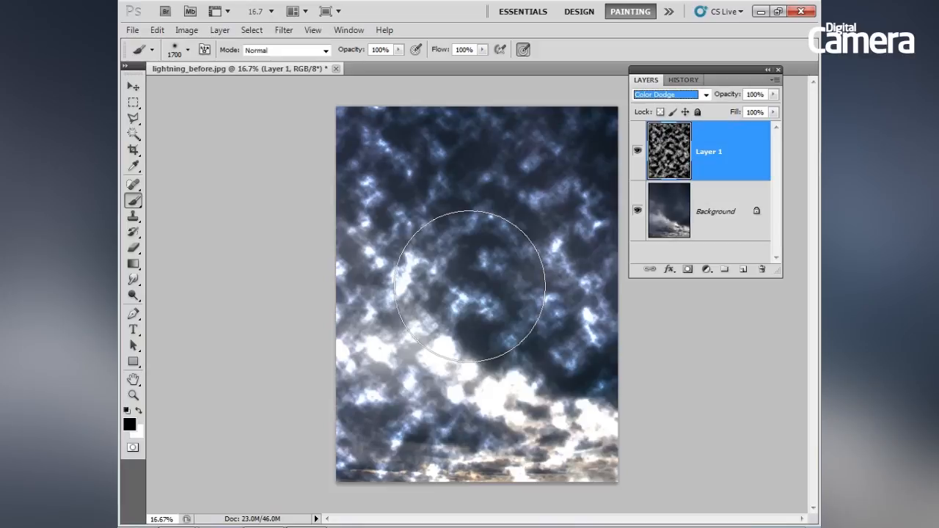
left_click(668, 158)
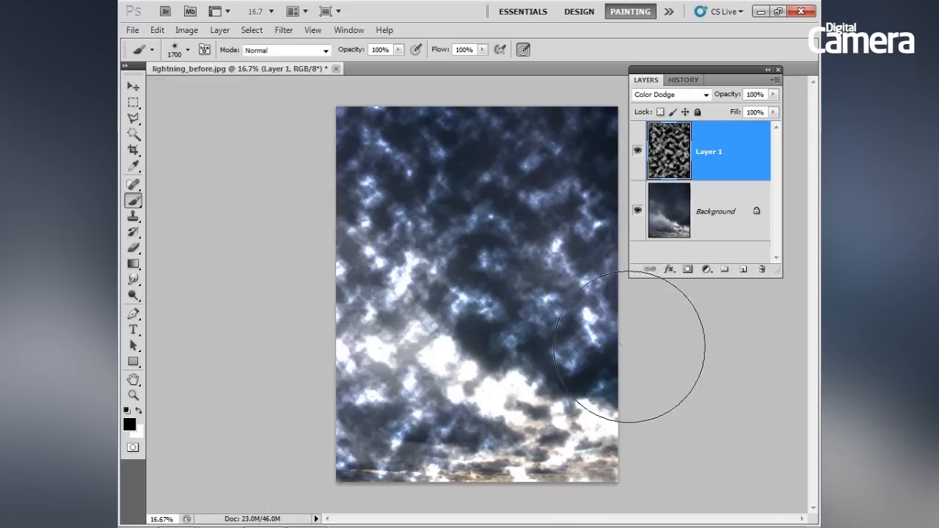
left_click(688, 269)
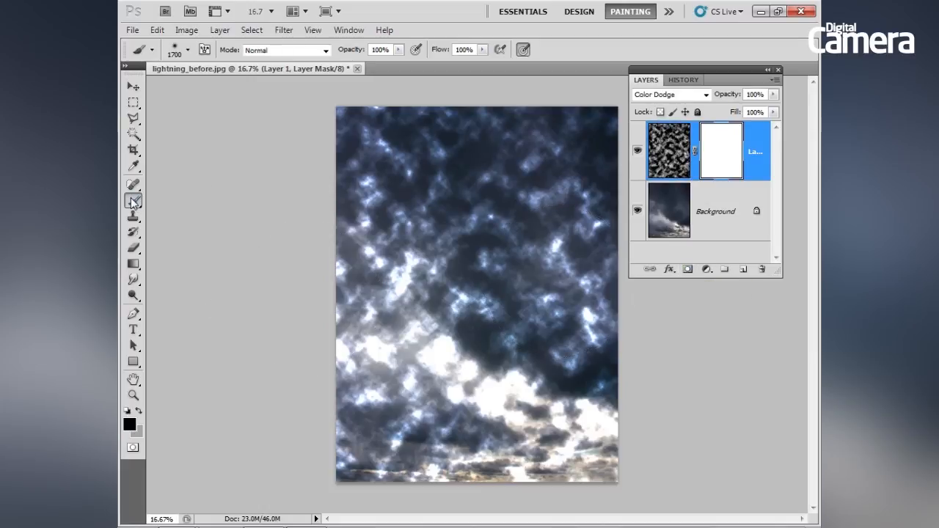
Paint black on the mask with a soft brush of 1100 to 1300 px, hiding the cloud effect along the edges and lower sky.
left_click(188, 50)
left_click(235, 258)
key("Return")
key("bracketright")
key("bracketright")
key("bracketright")
key("bracketright")
key("bracketright")
key("bracketright")
key("bracketright")
key("bracketright")
key("bracketright")
key("bracketright")
key("bracketright")
key("bracketright")
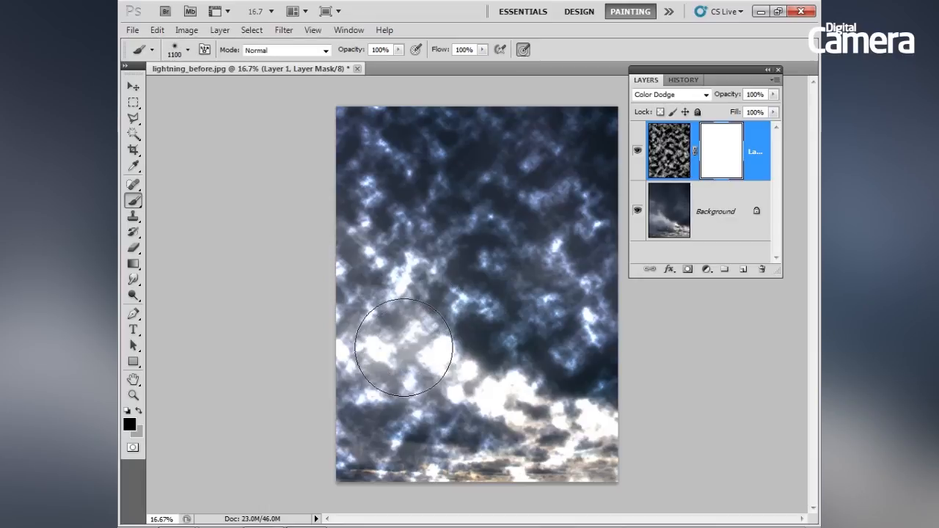
mouse_move(366, 304)
left_mouse_down()
mouse_move(366, 363)
mouse_move(491, 404)
mouse_move(421, 376)
mouse_move(447, 466)
mouse_move(645, 437)
mouse_move(612, 450)
mouse_move(342, 467)
mouse_move(286, 444)
mouse_move(392, 80)
mouse_move(424, 119)
mouse_move(531, 105)
mouse_move(596, 124)
mouse_move(607, 161)
mouse_move(602, 262)
mouse_move(635, 355)
mouse_move(625, 386)
mouse_move(625, 302)
mouse_move(574, 165)
mouse_move(507, 167)
mouse_move(291, 342)
mouse_move(312, 401)
mouse_move(466, 425)
mouse_move(487, 342)
mouse_move(529, 446)
mouse_move(622, 410)
mouse_move(442, 295)
mouse_move(462, 257)
mouse_move(513, 351)
mouse_move(533, 311)
mouse_move(520, 246)
mouse_move(529, 328)
mouse_move(523, 270)
mouse_move(521, 341)
left_mouse_up()
key("bracketright")
key("bracketright")
key("bracketright")
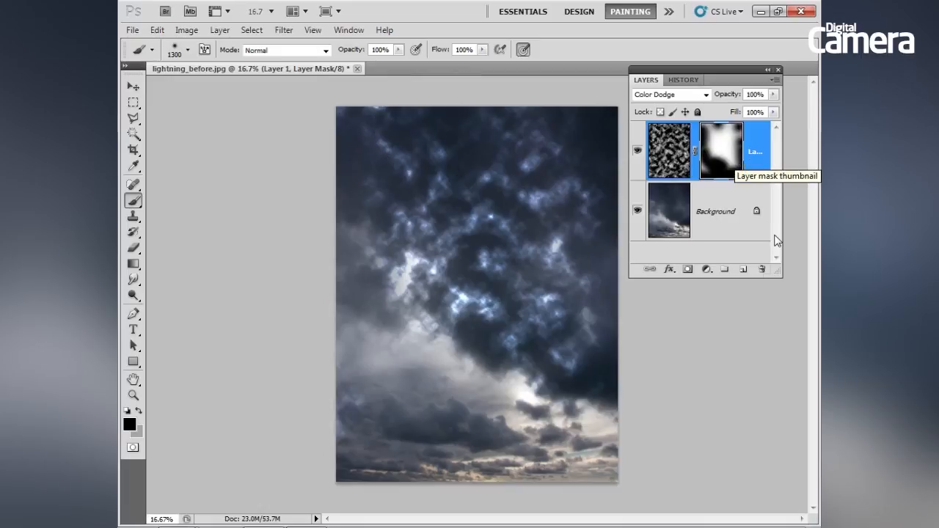
Add another new layer on top and make a large rectangular selection covering most of the image.
left_click(744, 271)
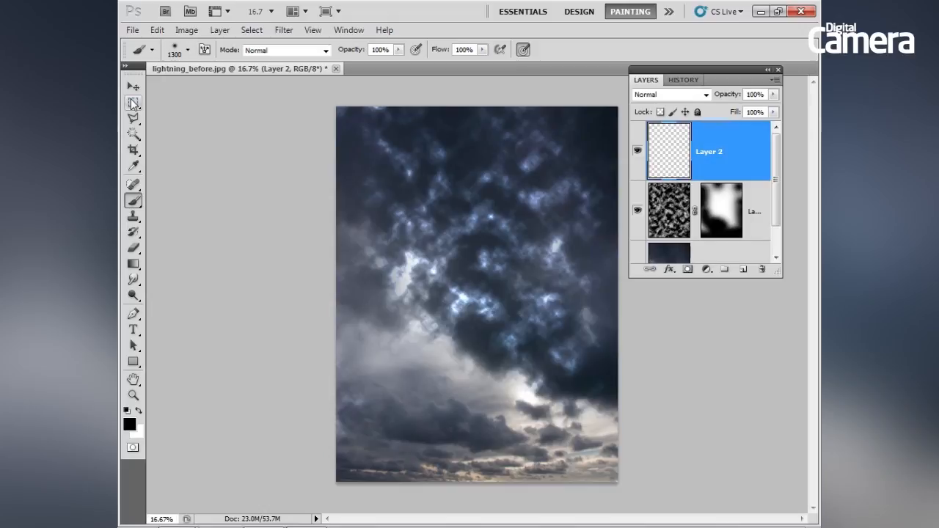
left_click(133, 103)
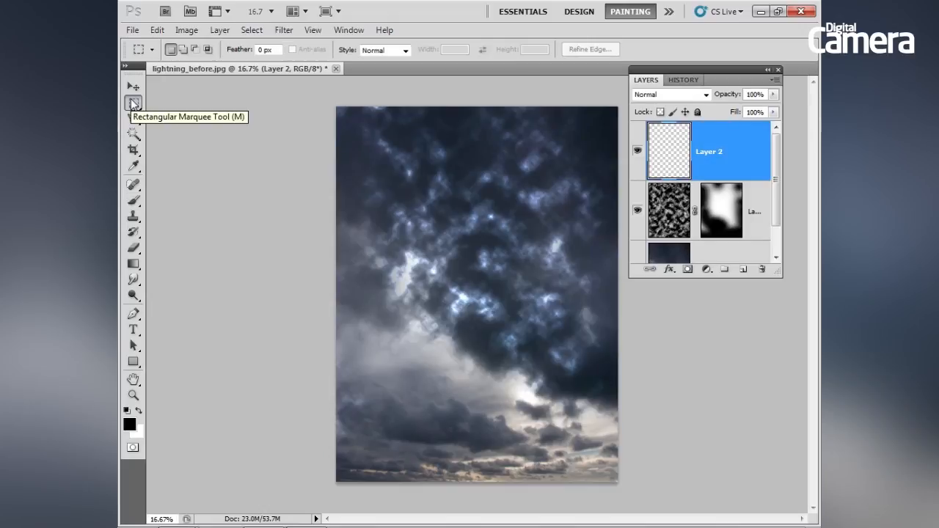
left_click_drag(605, 431, 594, 454)
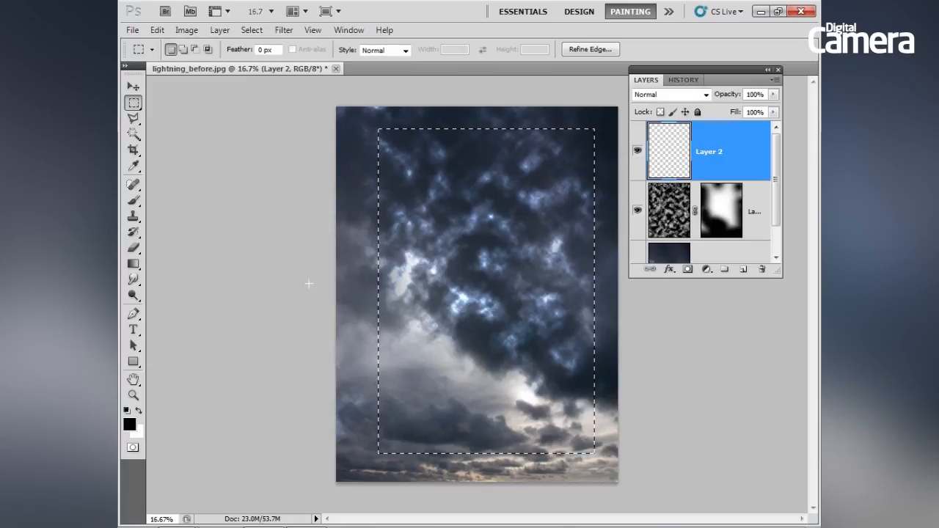
Fill the selection with a linear black-to-white gradient that has a short, nearly vertical transition band near its middle.
left_click(133, 264)
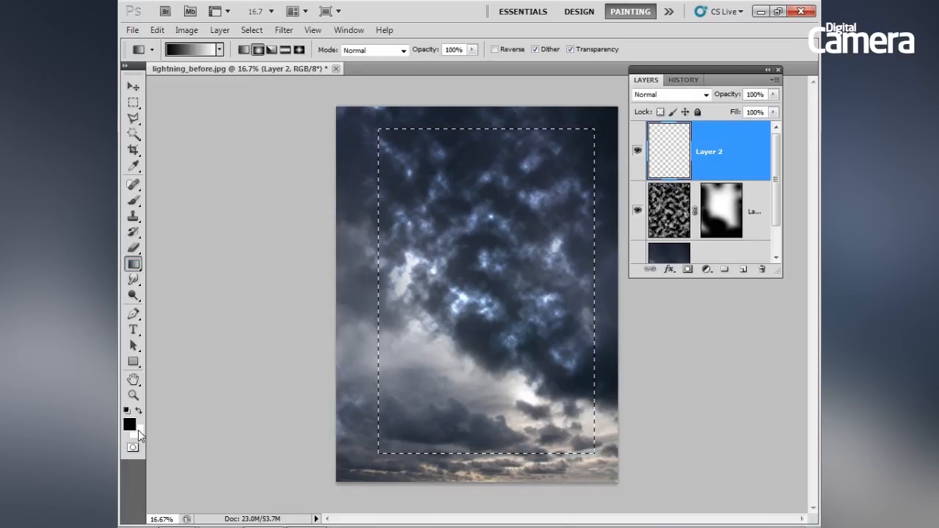
left_click(243, 50)
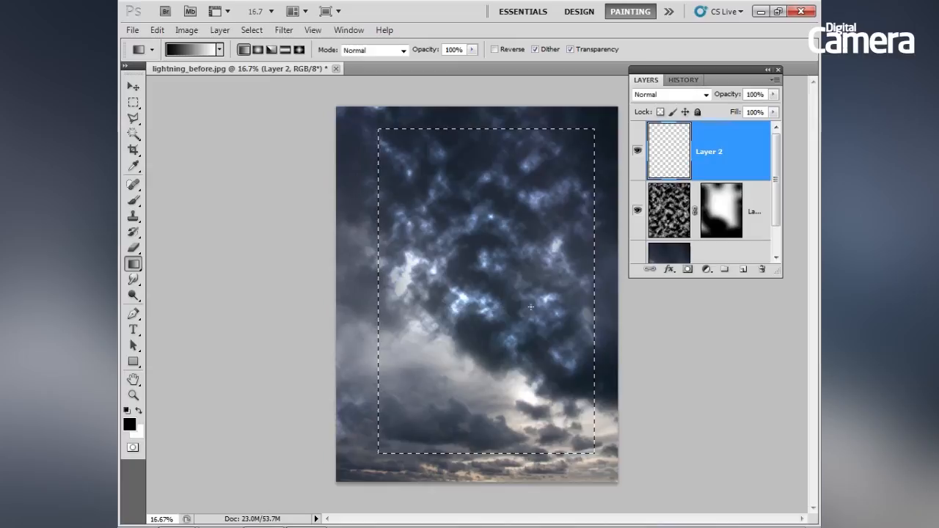
left_click_drag(466, 287, 507, 286)
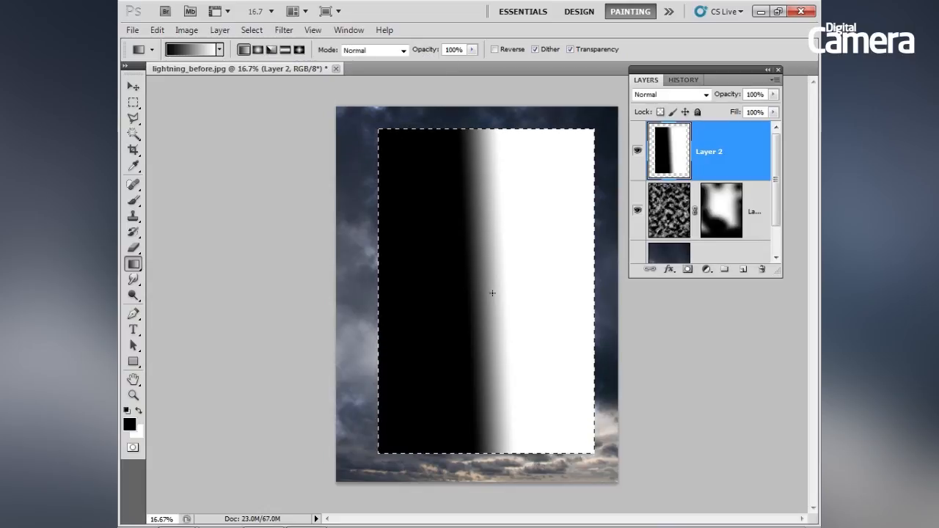
Render Difference Clouds over the gradient and invert the layer to turn the dark crack into a bright bolt.
left_click(282, 31)
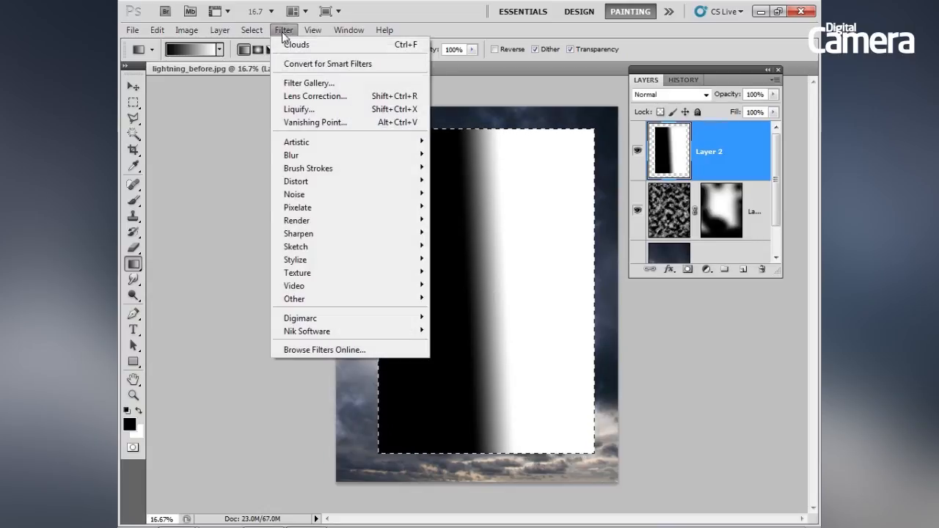
mouse_move(402, 220)
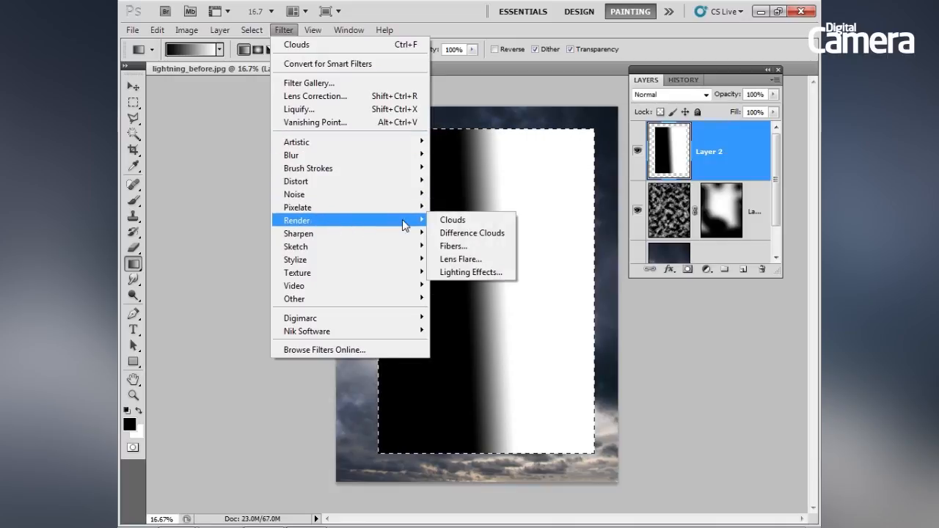
left_click(472, 233)
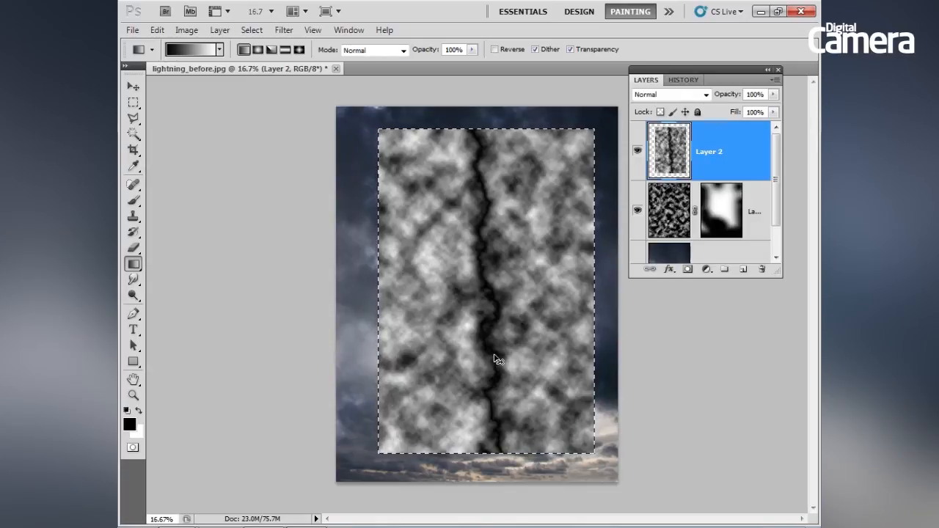
key("ctrl+i")
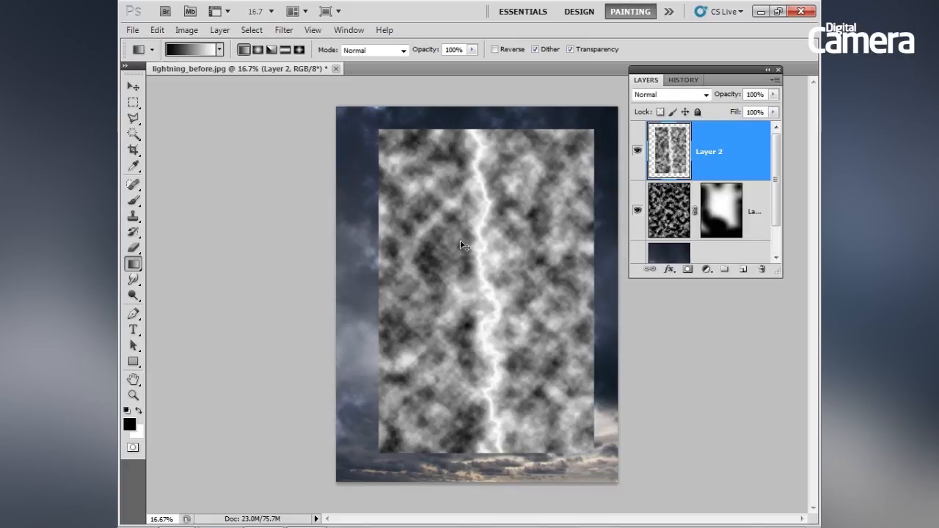
Isolate the lightning bolt on black with Levels by raising the black input level to 218.
key("ctrl+l")
left_click_drag(159, 389, 303, 385)
left_click_drag(305, 383, 309, 383)
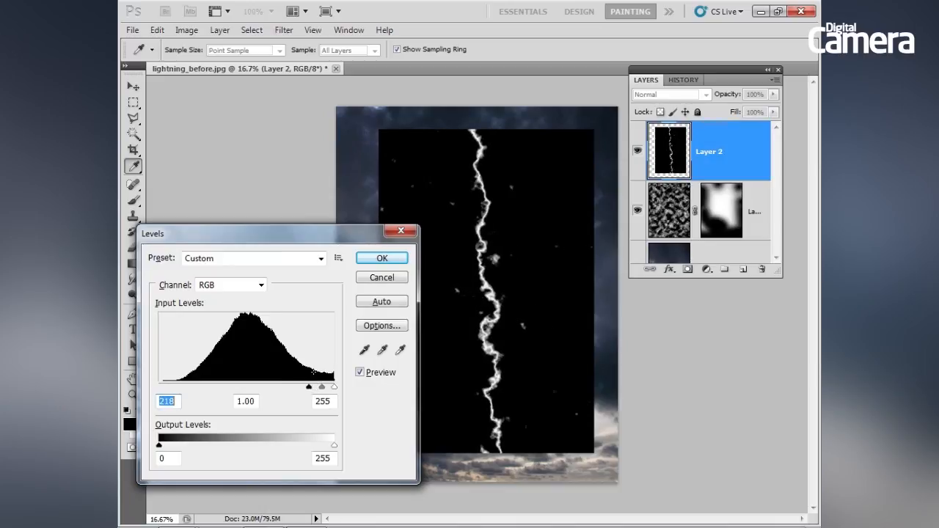
left_click(381, 259)
key("g")
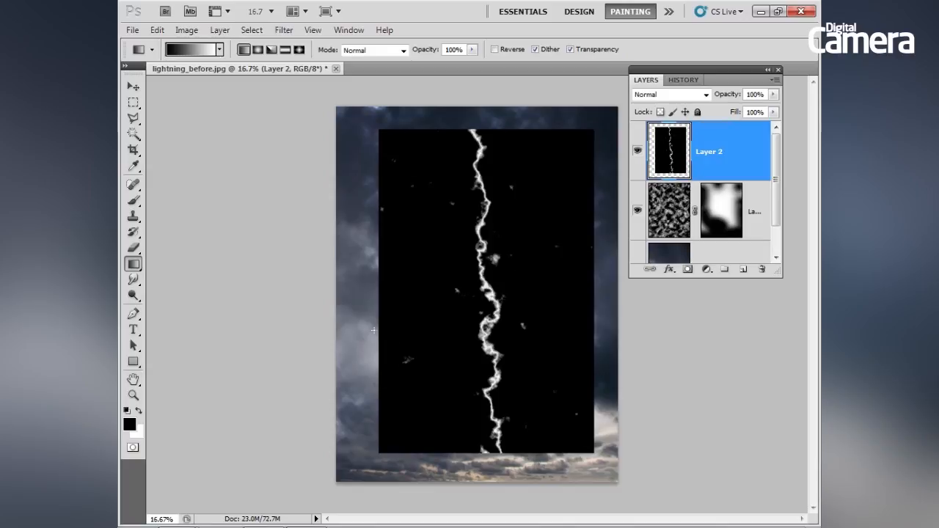
Paint out the stray white specks on the black area left of the bolt with a 250 px black brush.
left_click(134, 200)
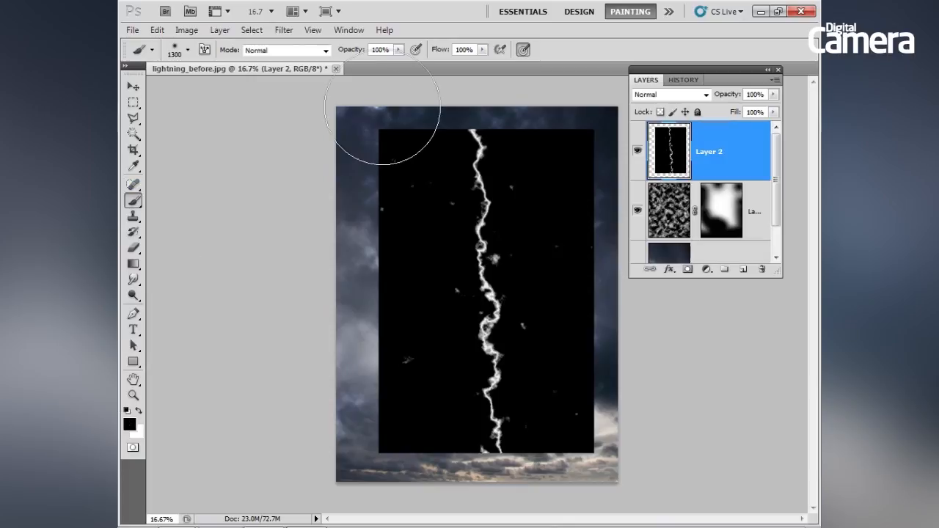
key("bracketleft")
key("bracketleft")
key("bracketleft")
key("bracketleft")
key("bracketleft")
key("bracketleft")
key("bracketleft")
key("bracketleft")
key("bracketleft")
key("bracketleft")
key("bracketleft")
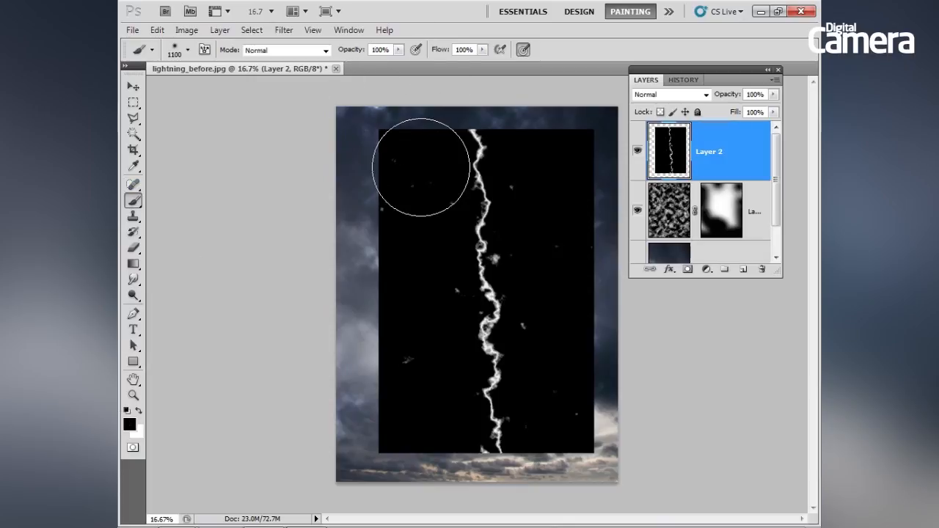
left_click_drag(407, 185, 394, 185)
left_click_drag(387, 150, 381, 231)
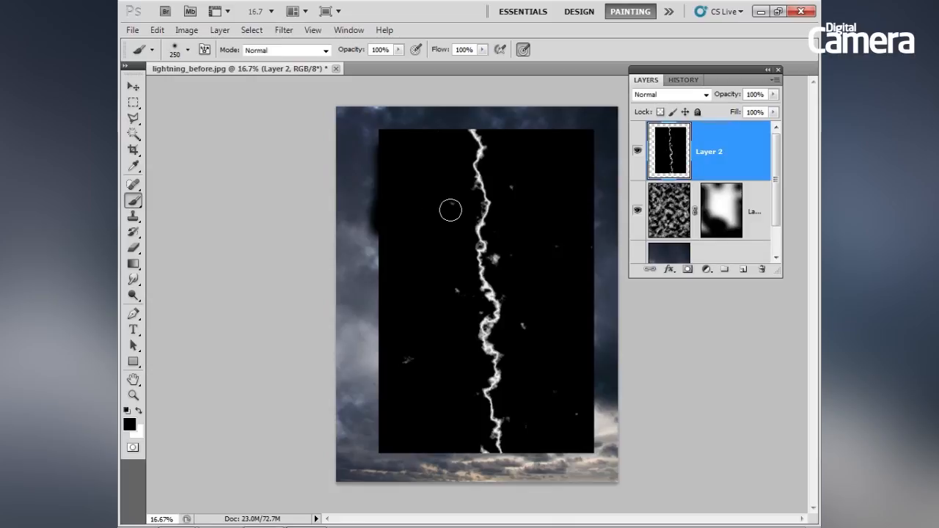
left_click(408, 359)
Paint out the remaining specks close to the bolt, right of it and at its base with a 175 px black brush.
key("bracketleft")
key("bracketleft")
left_click(496, 259)
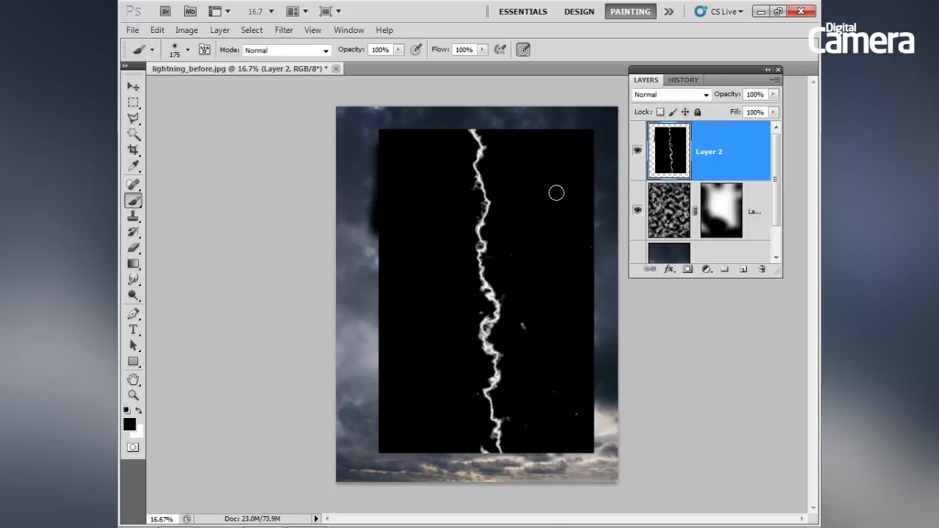
left_click(526, 327)
mouse_move(533, 424)
left_mouse_down()
mouse_move(512, 412)
mouse_move(515, 424)
mouse_move(517, 415)
left_mouse_up()
left_click(487, 447)
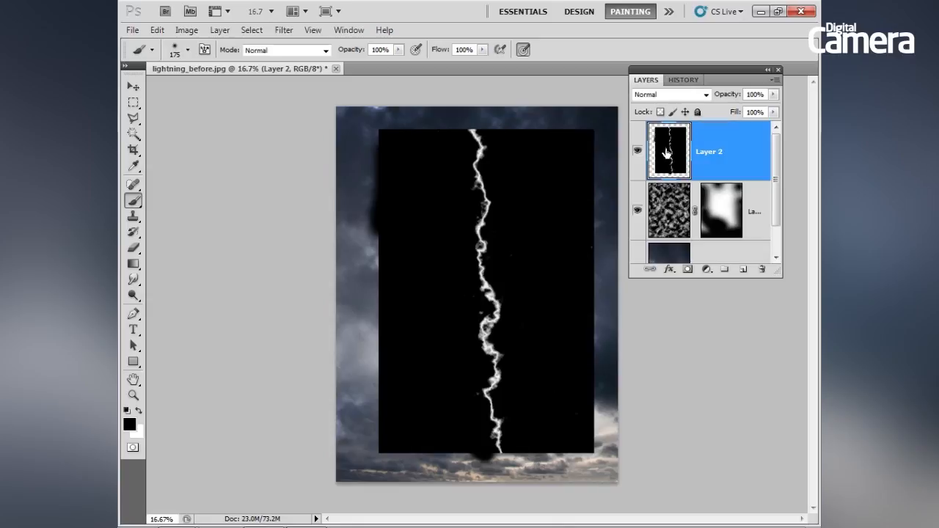
Set the lightning layer's blend mode to Screen to hide its black background.
left_click(679, 95)
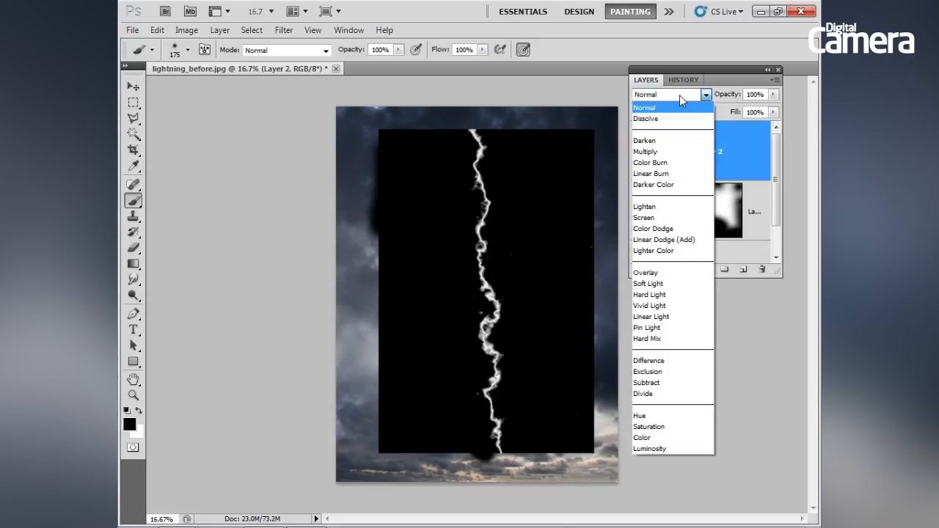
left_click(669, 218)
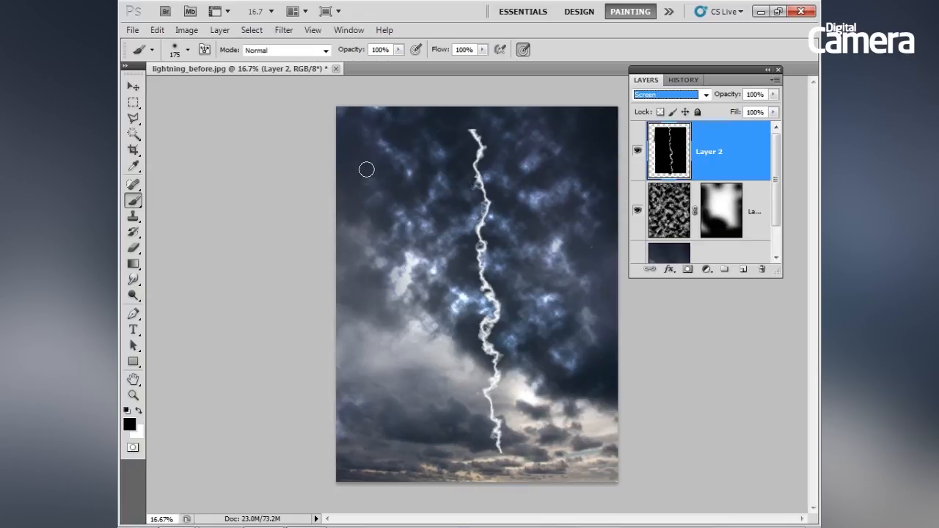
key("Return")
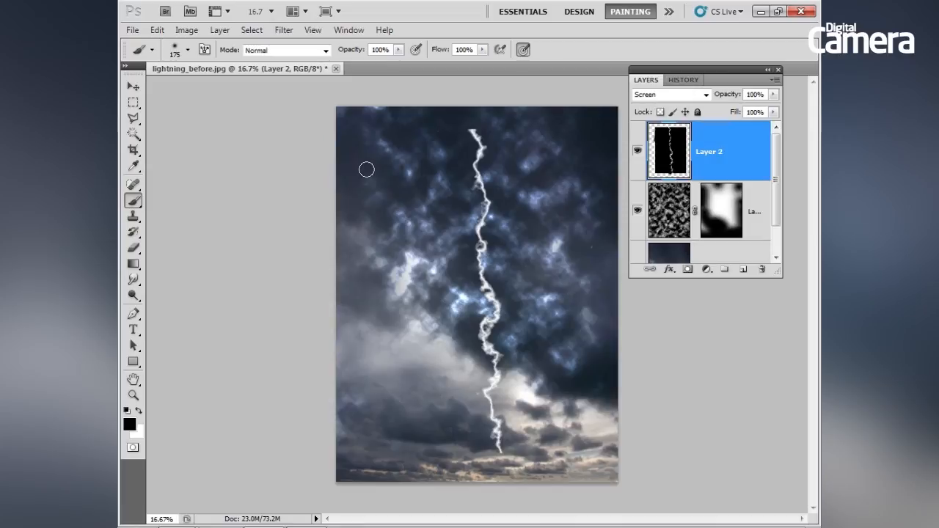
Scale the bolt to about 59% width and 53% height, rotate it about 26.6°, and place it under the bright clouds in the lower left.
left_click(133, 87)
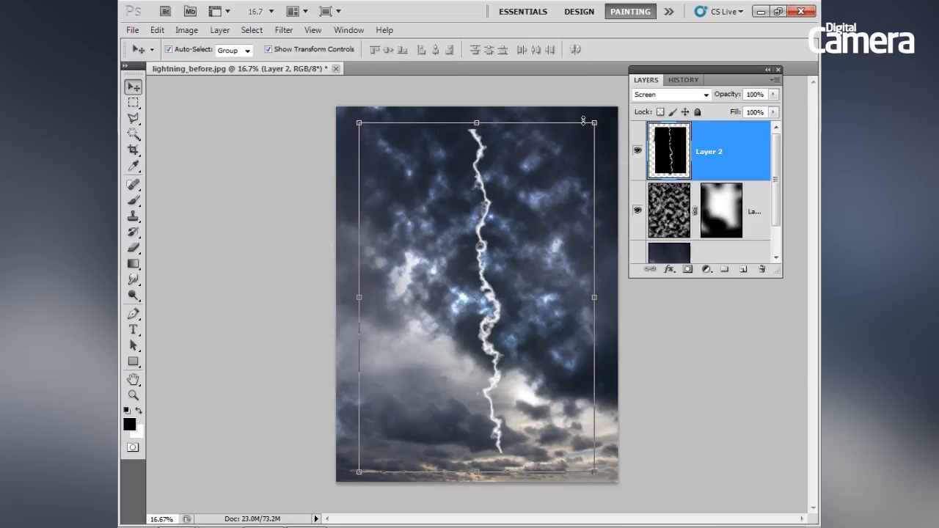
left_click(598, 110)
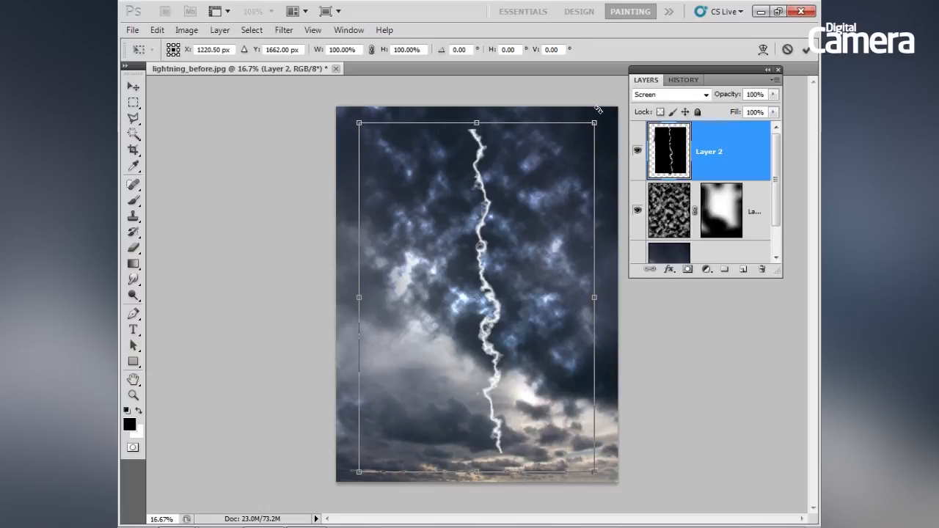
left_click_drag(600, 114, 637, 195)
left_click_drag(434, 89, 457, 277)
left_click_drag(522, 303, 450, 324)
left_click_drag(489, 264, 501, 276)
left_click_drag(465, 318, 456, 315)
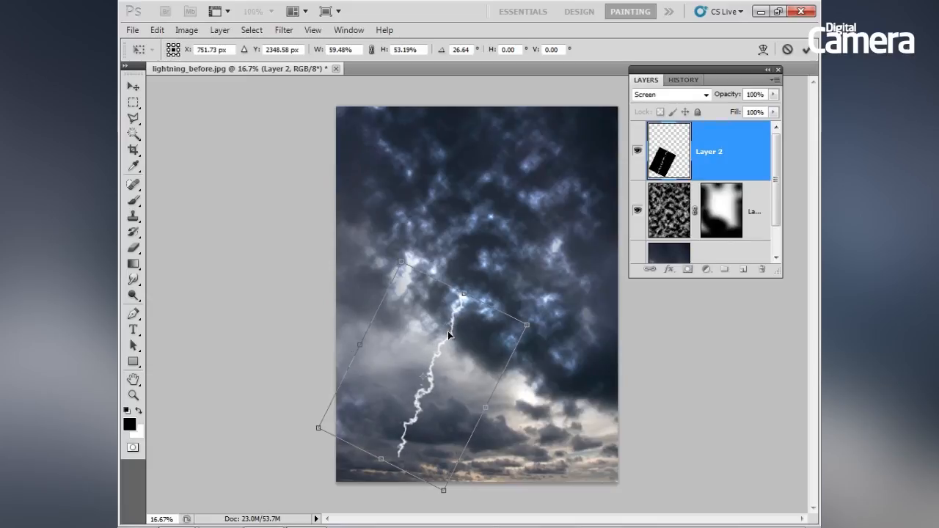
key("Return")
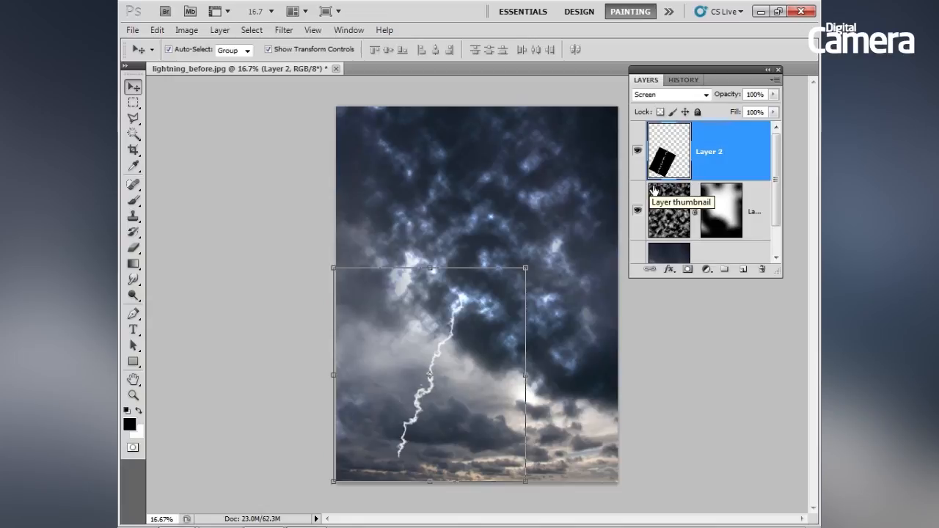
left_click(134, 103)
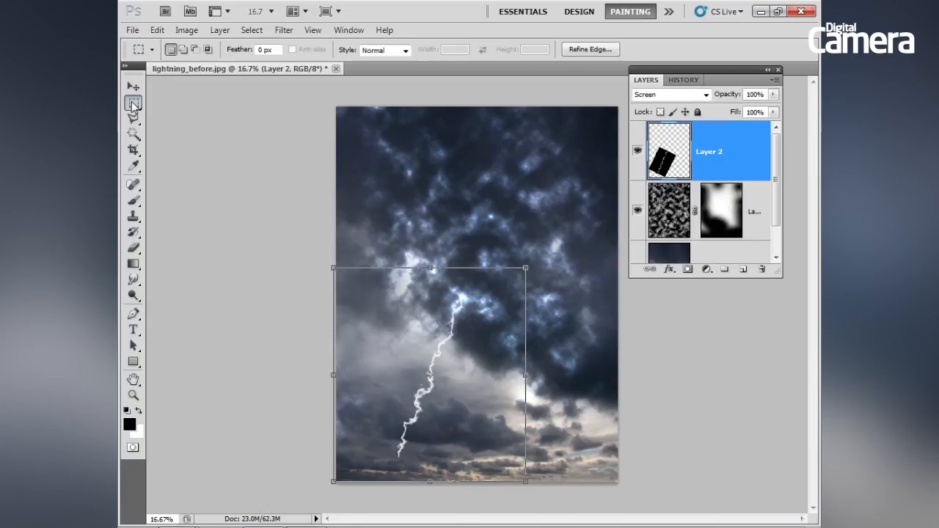
left_click_drag(589, 370, 591, 376)
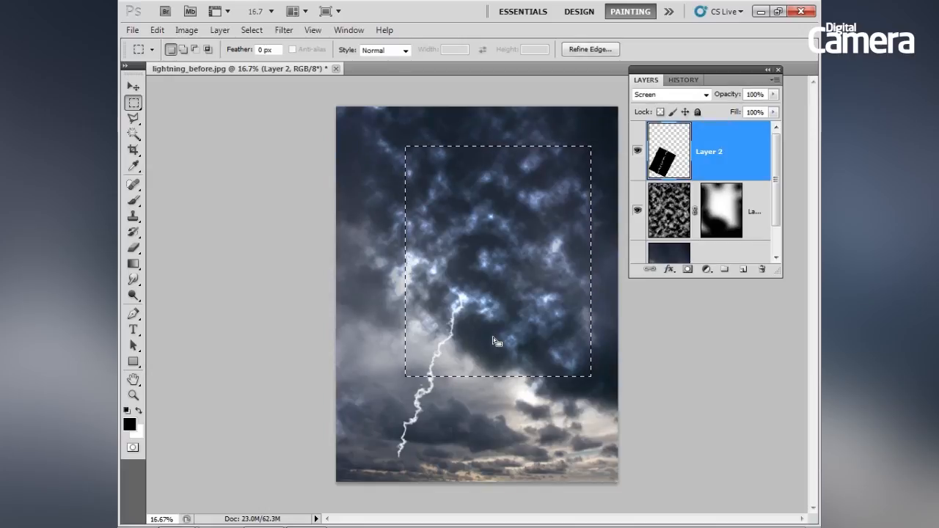
key("ctrl+d")
key("v")
Duplicate the bolt layer, scale the copy to about 55% by 68%, rotate it about -28.3°, and join it to the main bolt as a right branch.
mouse_move(439, 346)
left_mouse_down()
mouse_move(436, 356)
mouse_move(443, 348)
left_mouse_up()
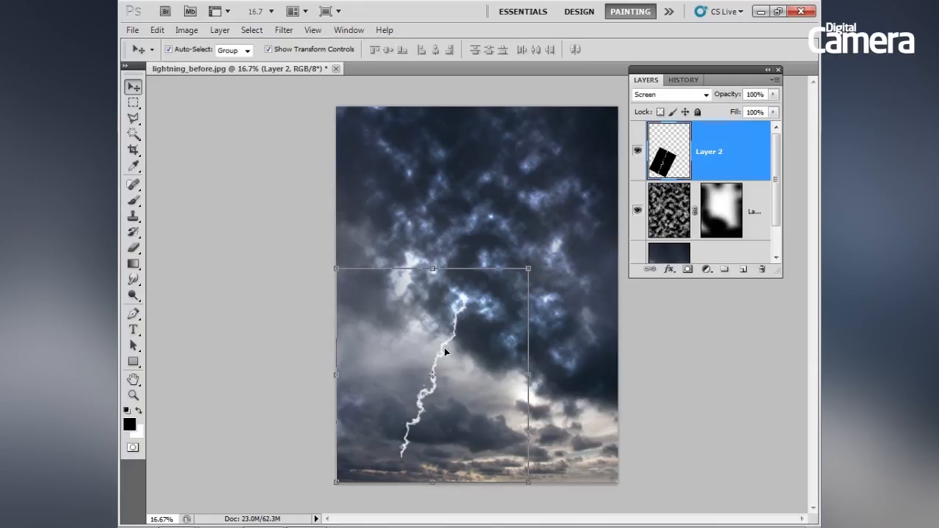
key("ctrl+j")
key("ctrl+t")
left_click_drag(529, 268, 441, 336)
left_click_drag(448, 327, 413, 311)
left_click_drag(398, 389, 465, 373)
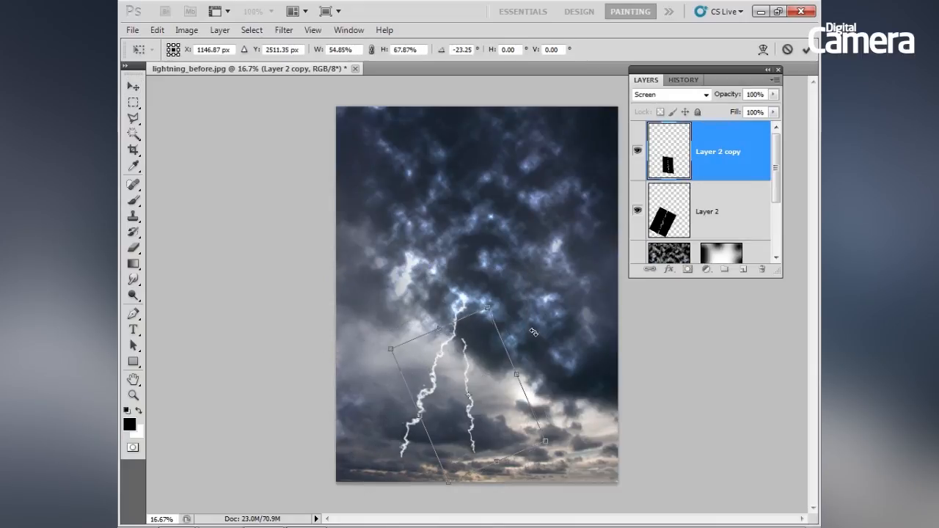
left_click_drag(515, 334, 489, 353)
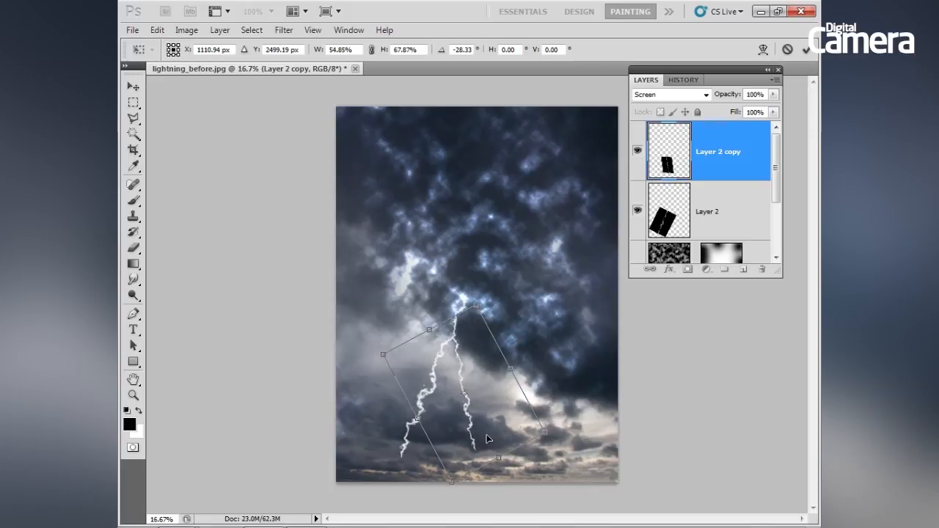
key("Return")
Duplicate the branch layer, then shrink and rotate the copy into a small fork running down-left from the middle of the main bolt.
key("ctrl+j")
left_click_drag(517, 333, 557, 392)
left_click_drag(485, 383, 415, 376)
left_click_drag(408, 311, 404, 374)
left_click_drag(468, 368, 480, 400)
left_click_drag(418, 405, 416, 400)
key("Return")
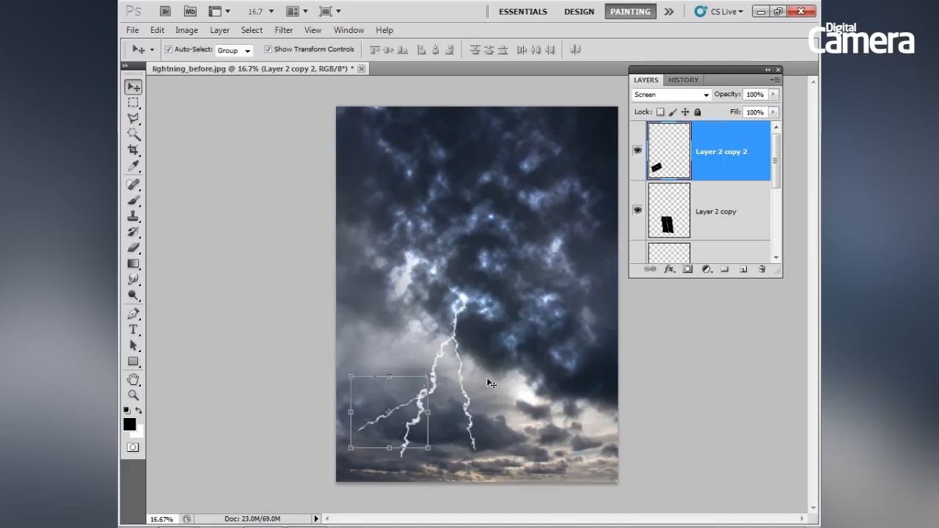
Duplicate the small fork, rotate the copy about -45.1°, attach it to the right branch pointing down-left, and deselect the layers.
key("ctrl+j")
key("ctrl+t")
left_click_drag(435, 365, 453, 407)
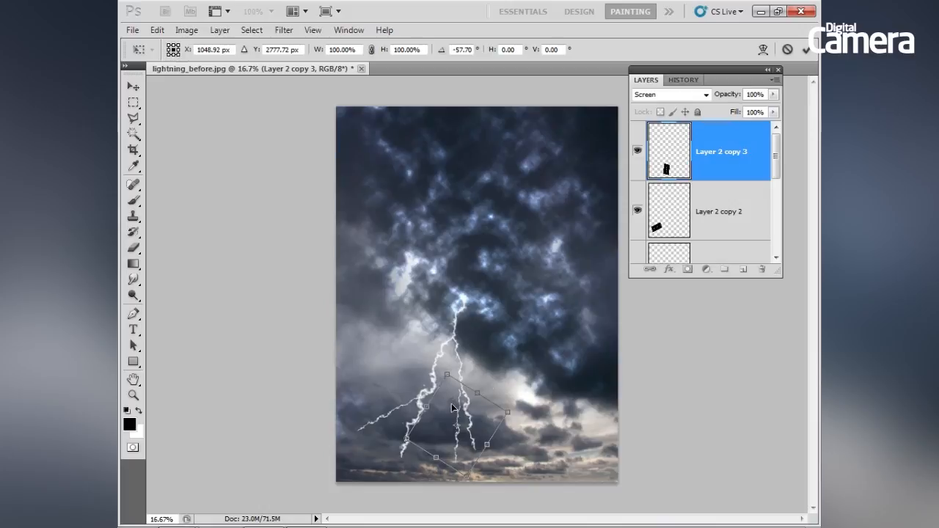
left_click_drag(517, 369, 528, 383)
left_click_drag(462, 410, 455, 410)
key("Return")
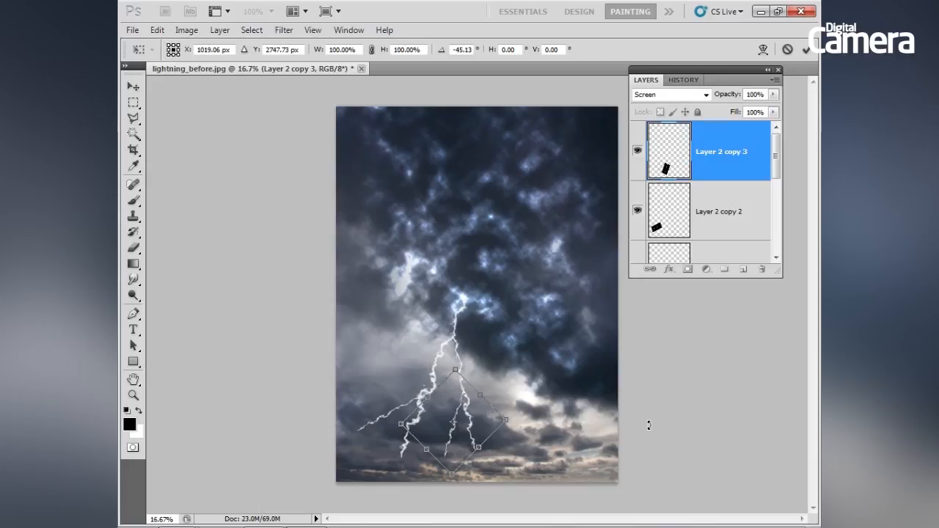
left_click(357, 315)
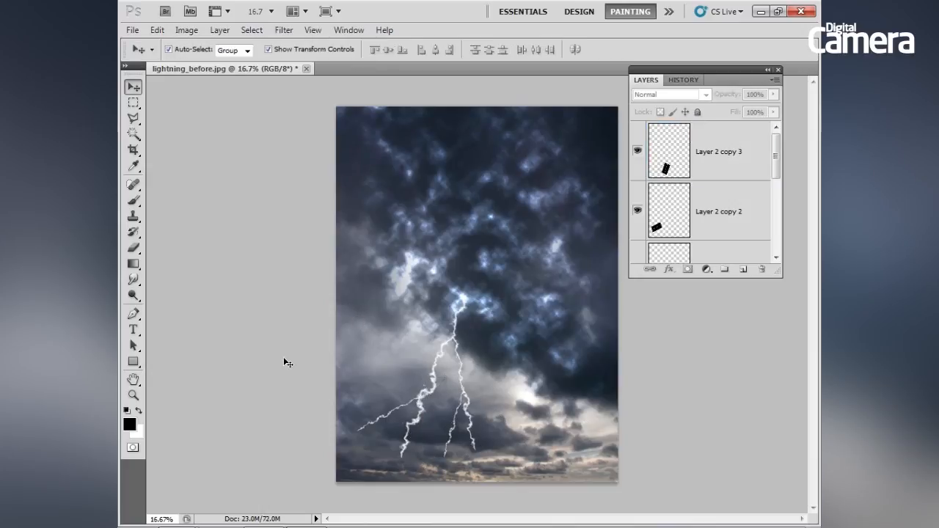